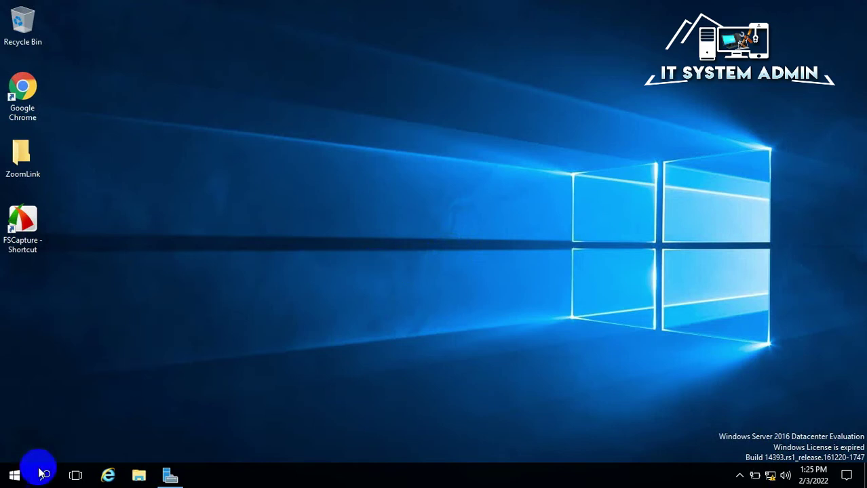
Step: Open Server Manager and start the Add Roles and Features Wizard
left_click(13, 479)
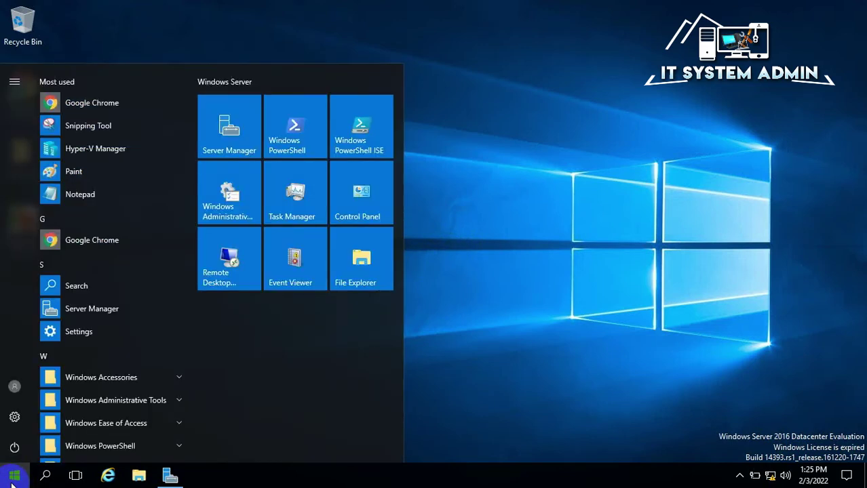
left_click(232, 122)
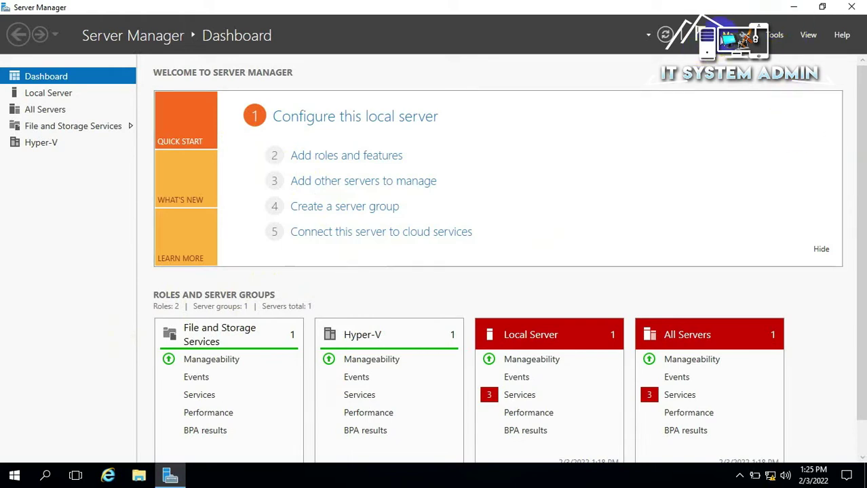
left_click(736, 39)
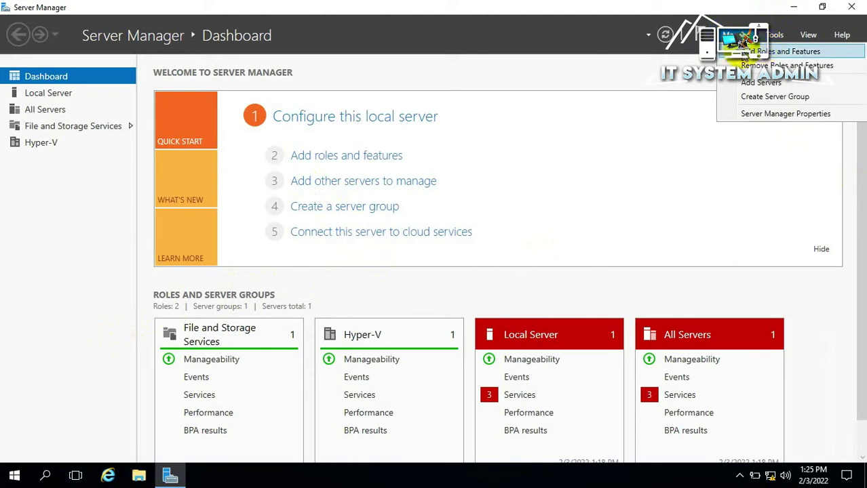
left_click(797, 54)
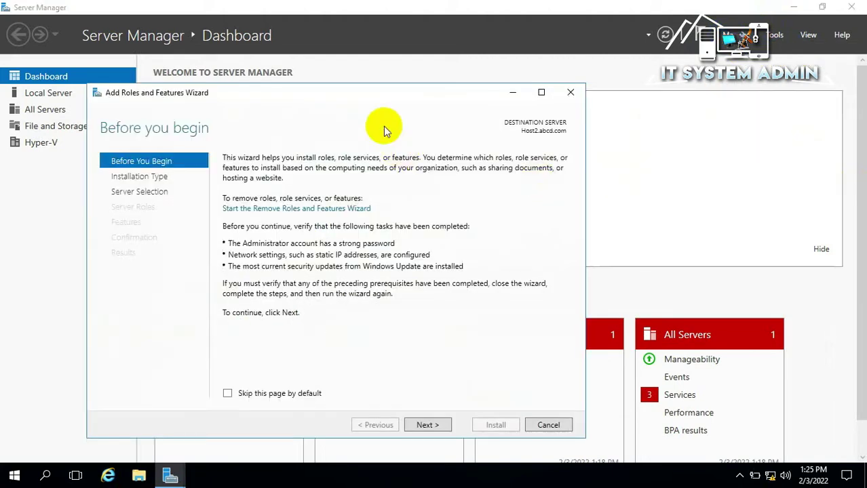
left_click_drag(385, 92, 409, 60)
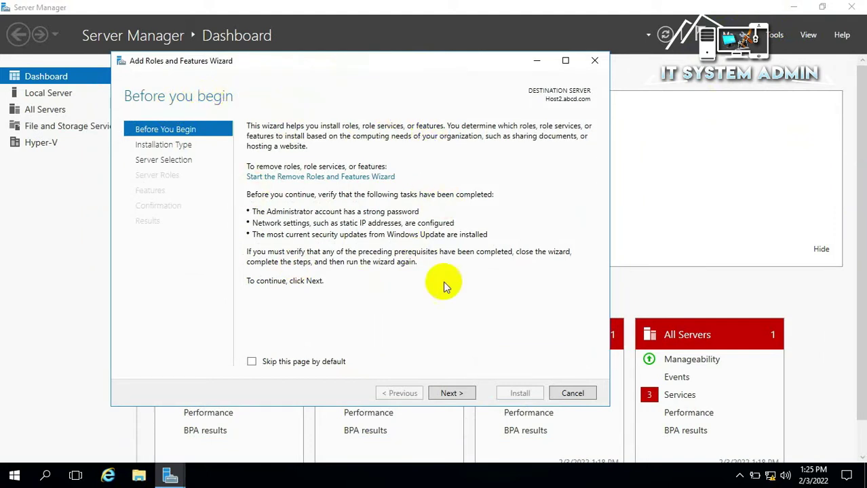
Step: Proceed with a role-based or feature-based installation on server Host2.abcd.com, selecting no additional server roles
left_click(451, 394)
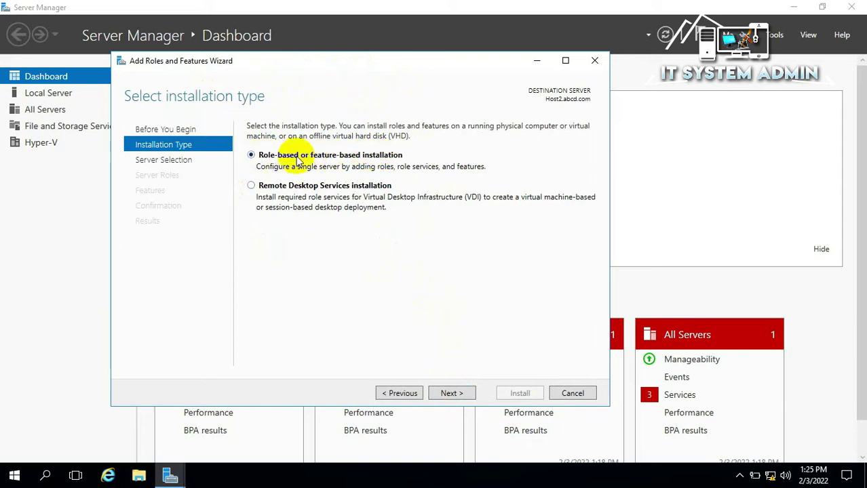
left_click(453, 393)
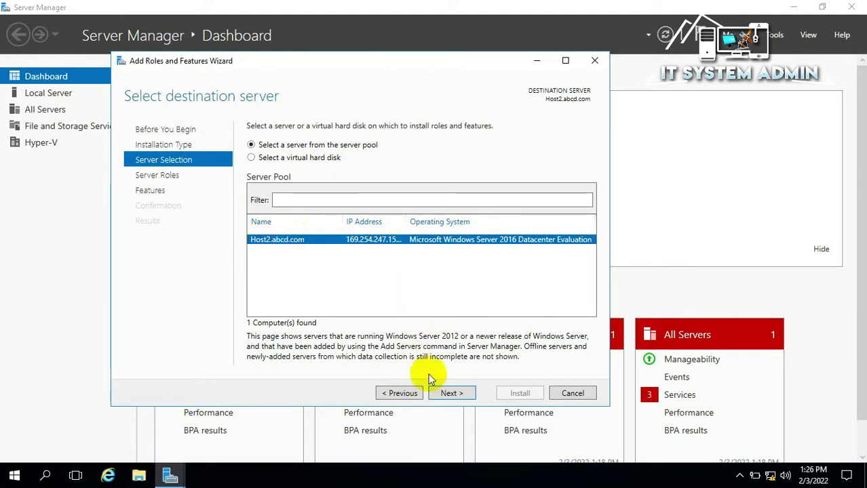
left_click(450, 395)
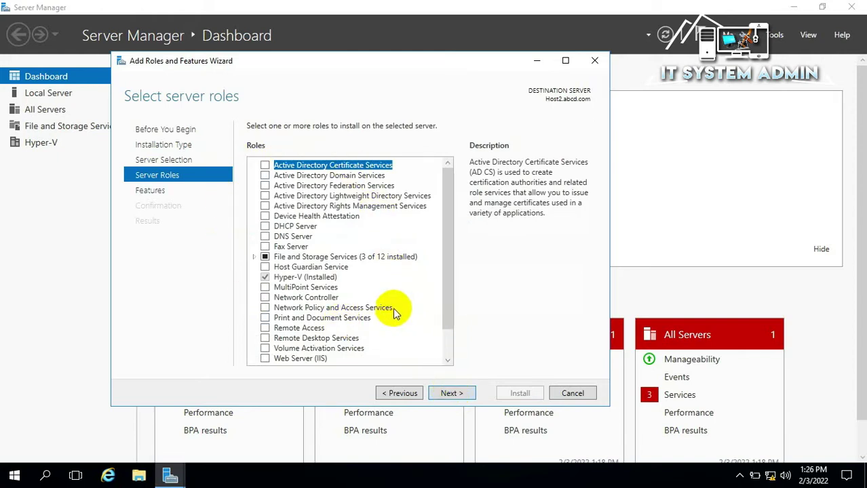
left_click(460, 399)
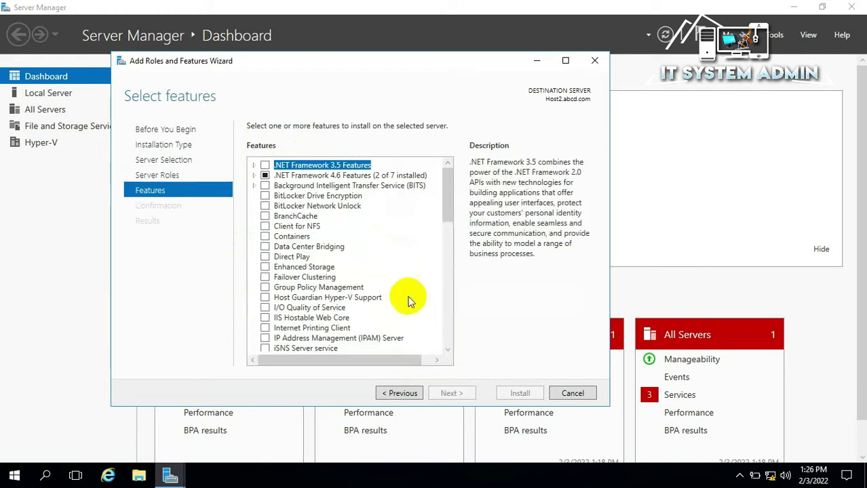
Step: Select the Wireless LAN Service feature, install it on the server and close the wizard
scroll(401, 253, "down", 3)
scroll(402, 253, "down", 10)
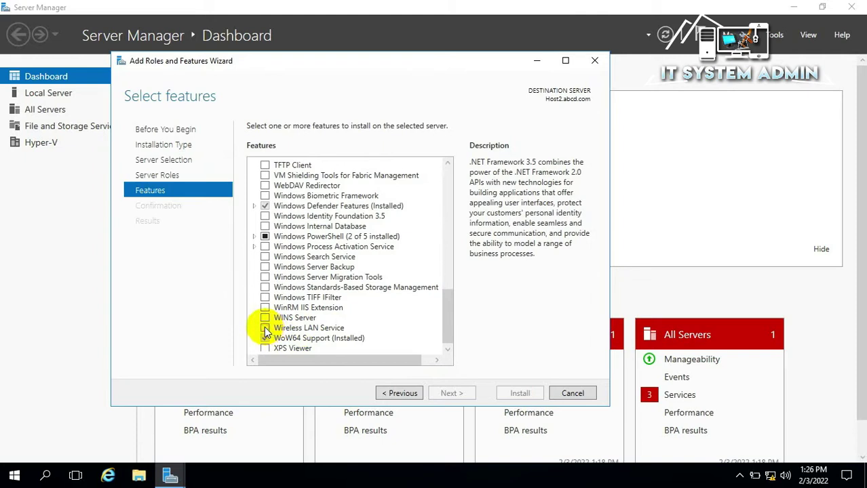
left_click(265, 329)
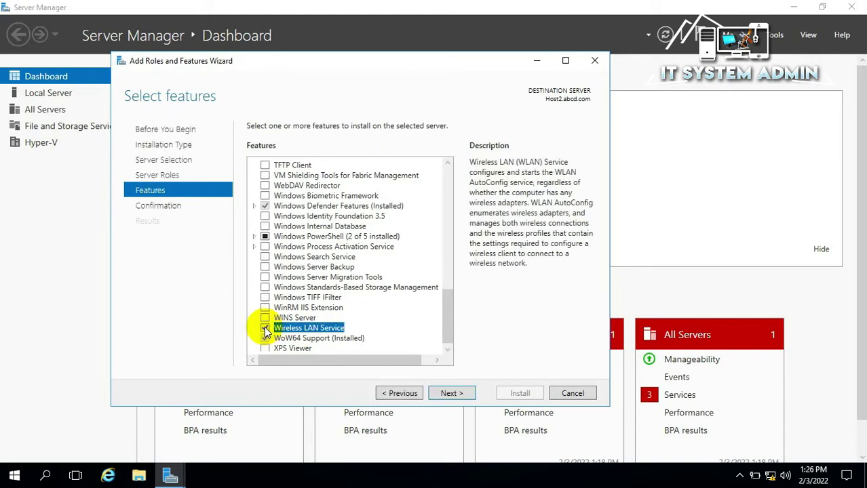
left_click(452, 394)
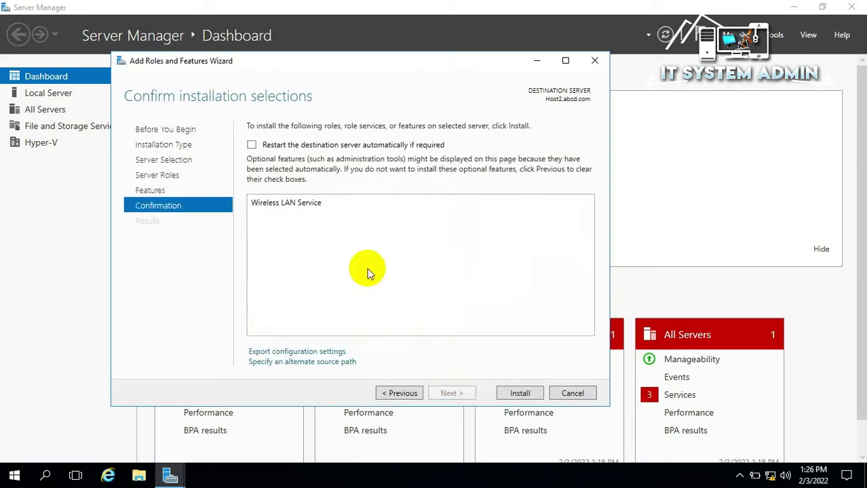
left_click(519, 394)
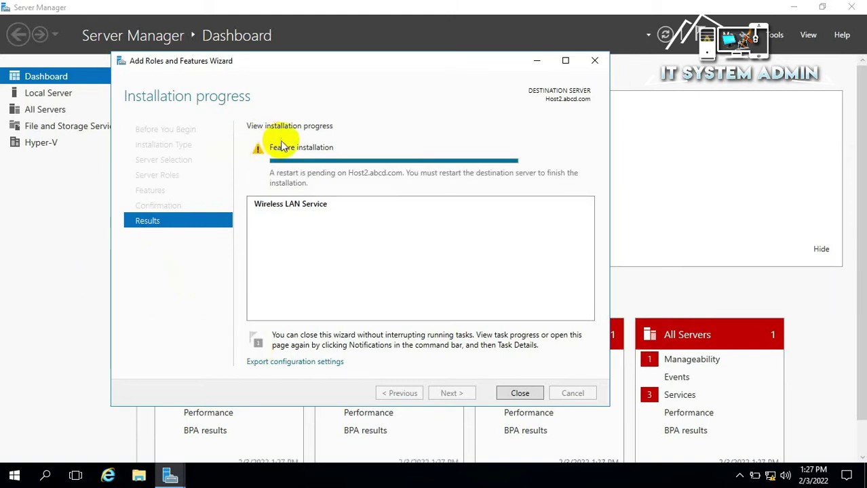
left_click(520, 393)
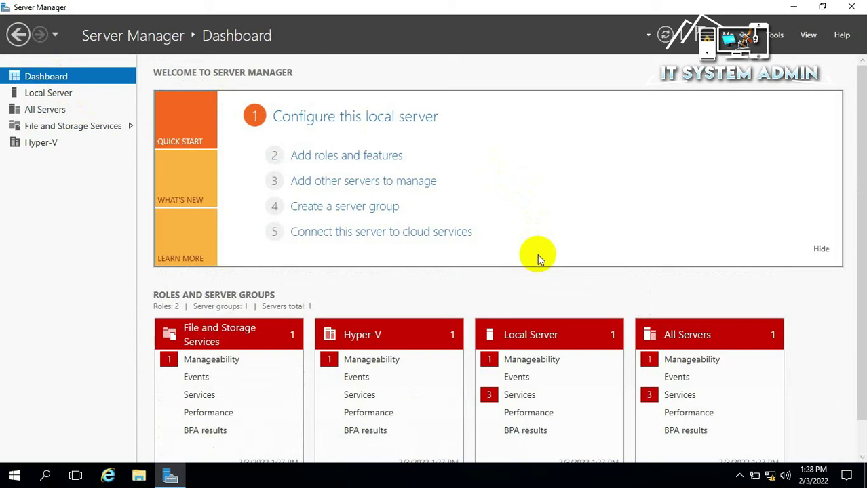
Step: Review the feature installation notification and restart the server to finish the installation
left_click(699, 37)
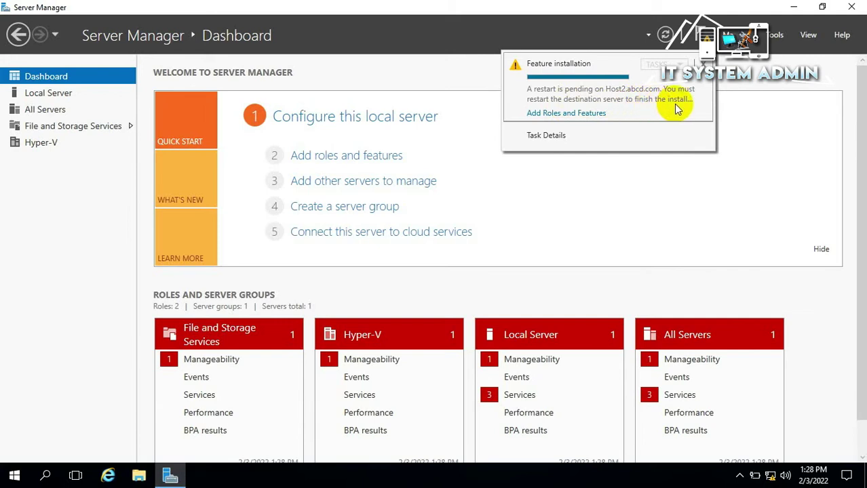
left_click(785, 79)
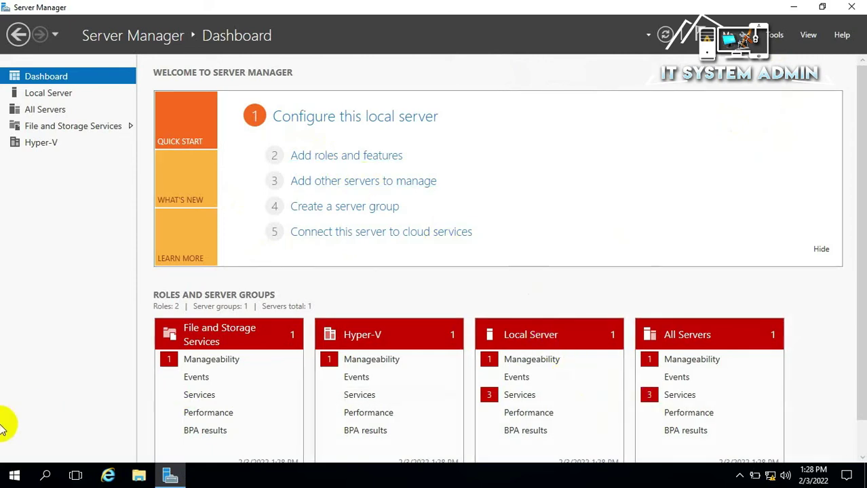
left_click(15, 476)
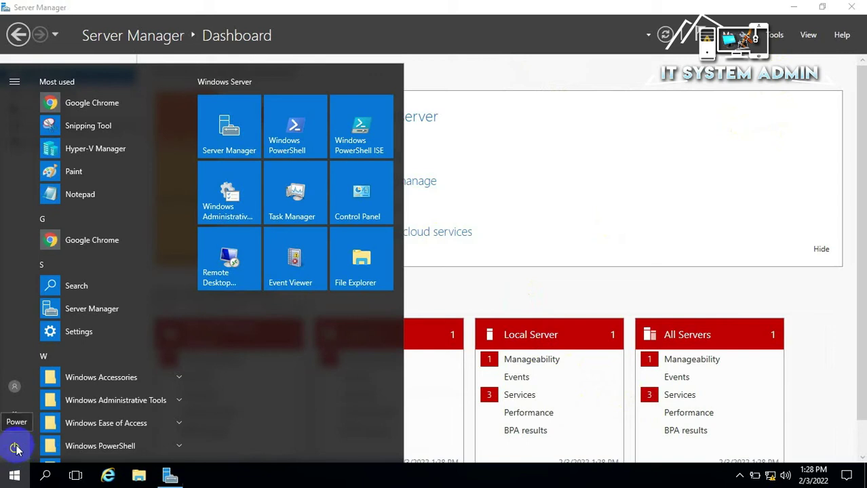
left_click(15, 450)
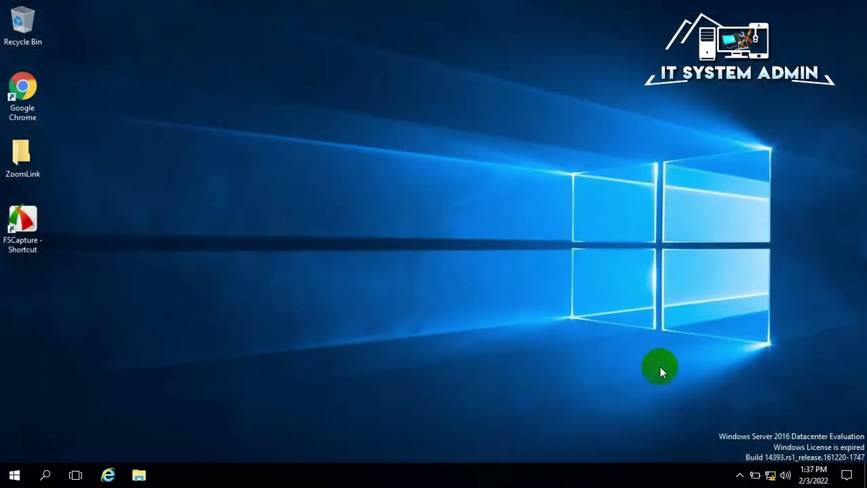
Step: Check the Wi-Fi adapter's status in Network Connections, and close the network windows
mouse_move(769, 476)
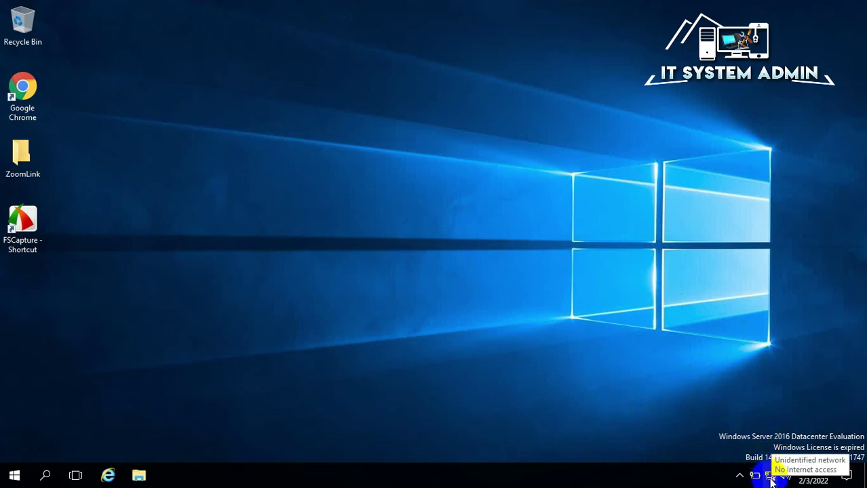
right_click(771, 478)
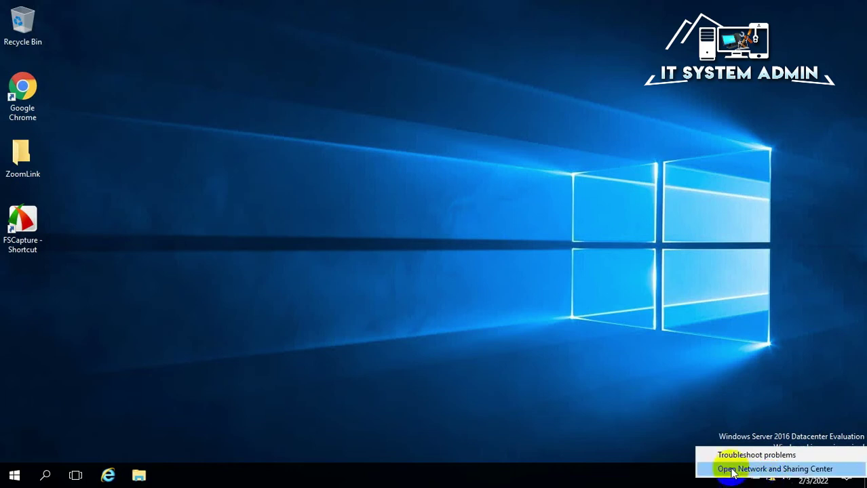
left_click(772, 469)
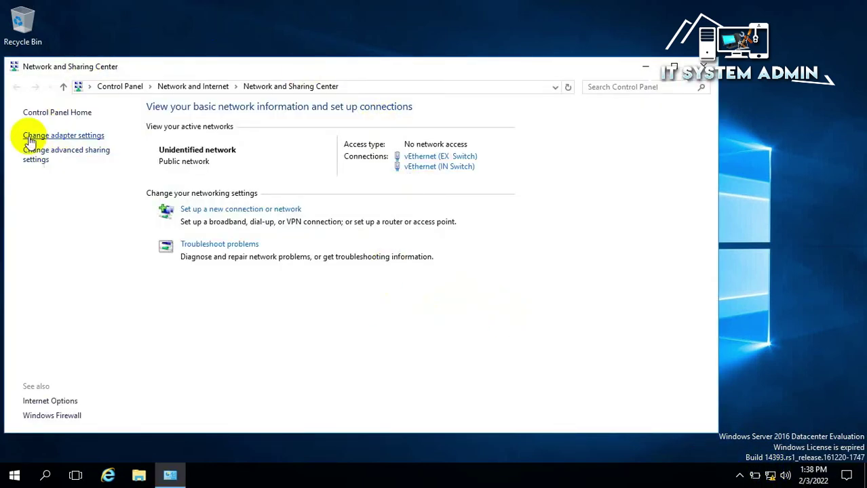
left_click(76, 138)
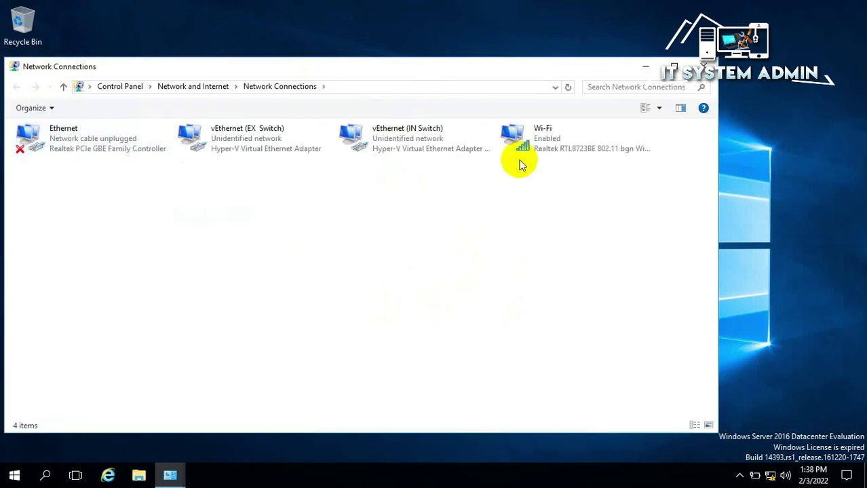
left_click(522, 133)
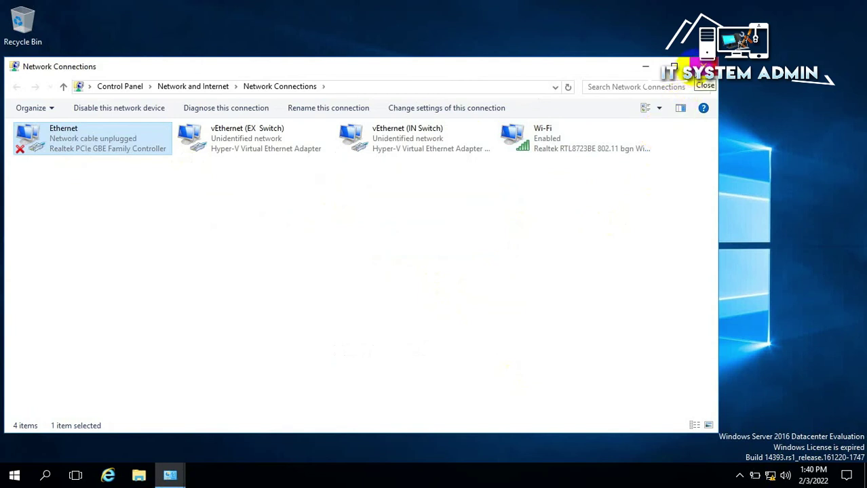
left_click(701, 66)
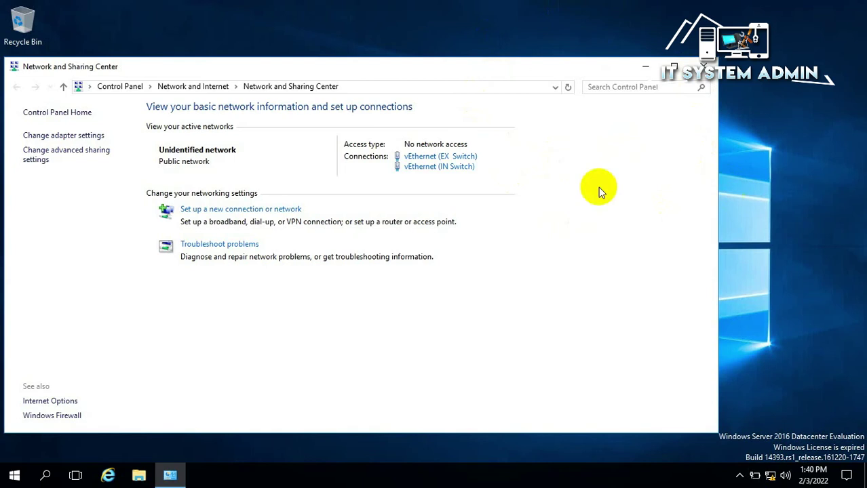
left_click(701, 66)
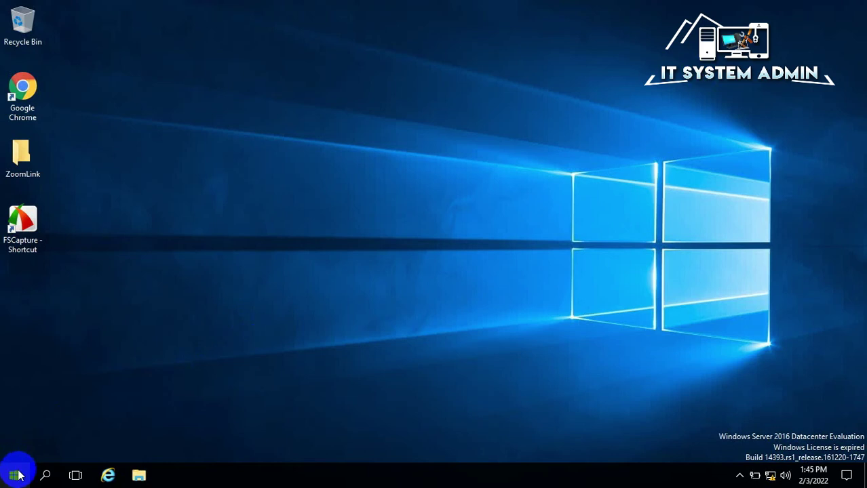
Step: Open Windows PowerShell and move its window toward the middle of the desktop
left_click(15, 476)
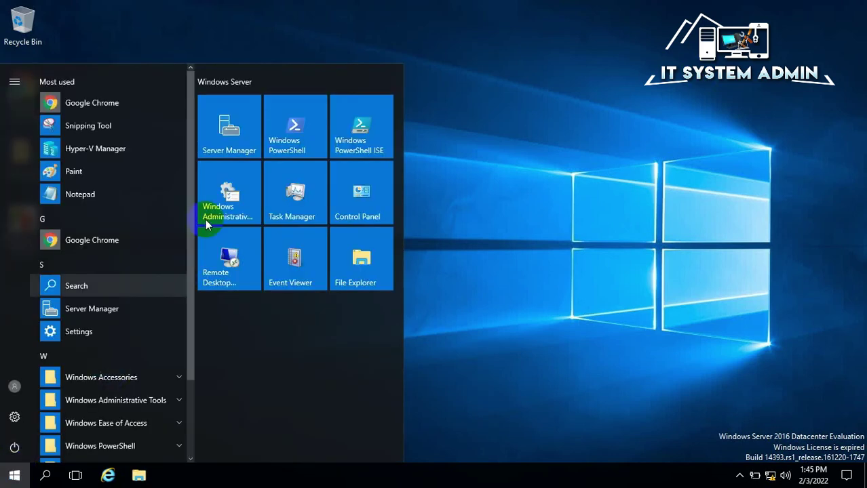
left_click(293, 125)
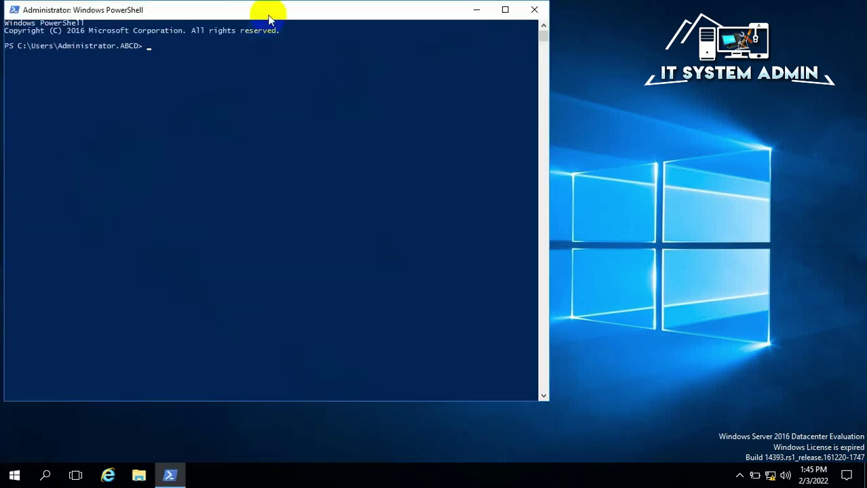
left_click_drag(264, 7, 447, 97)
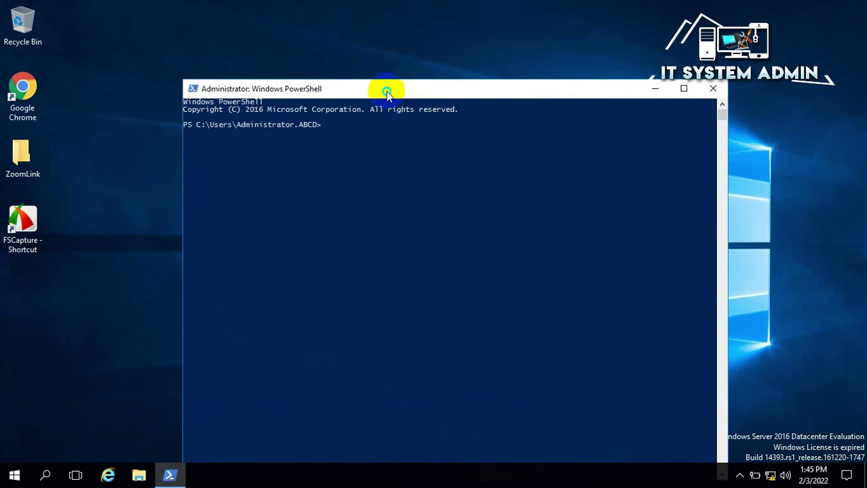
Step: Set the PowerShell console's font size to 20 and reposition the enlarged window on the desktop
right_click(386, 91)
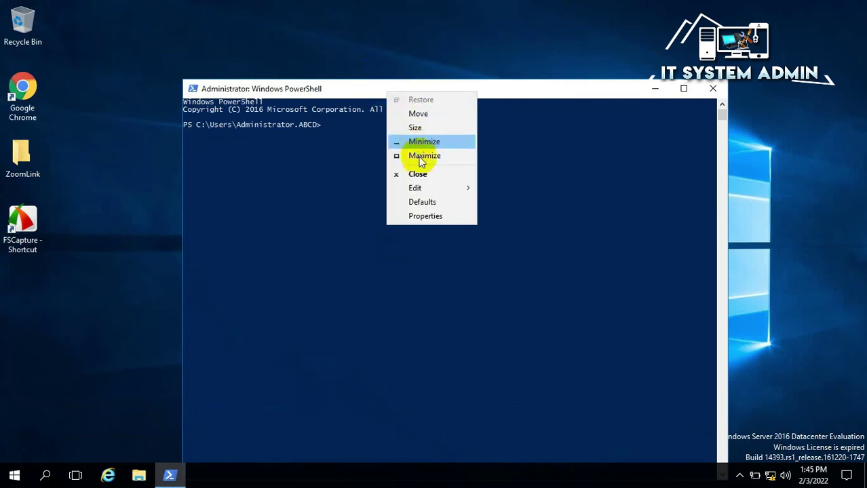
mouse_move(421, 192)
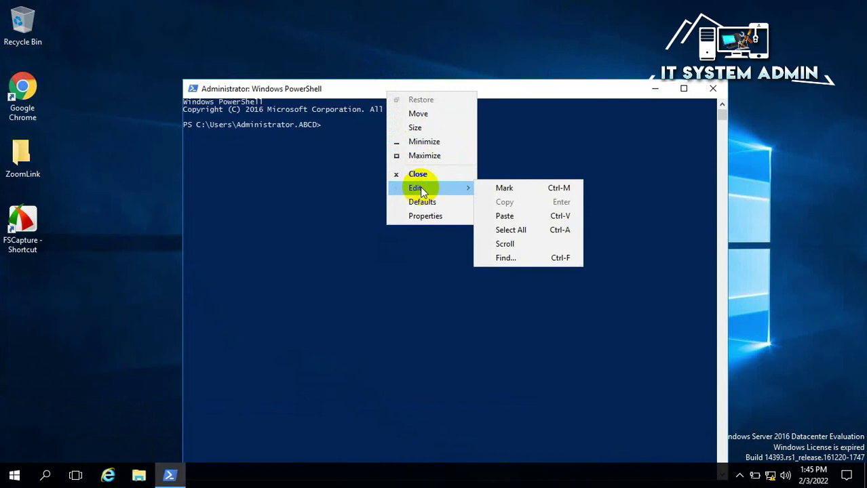
left_click(430, 217)
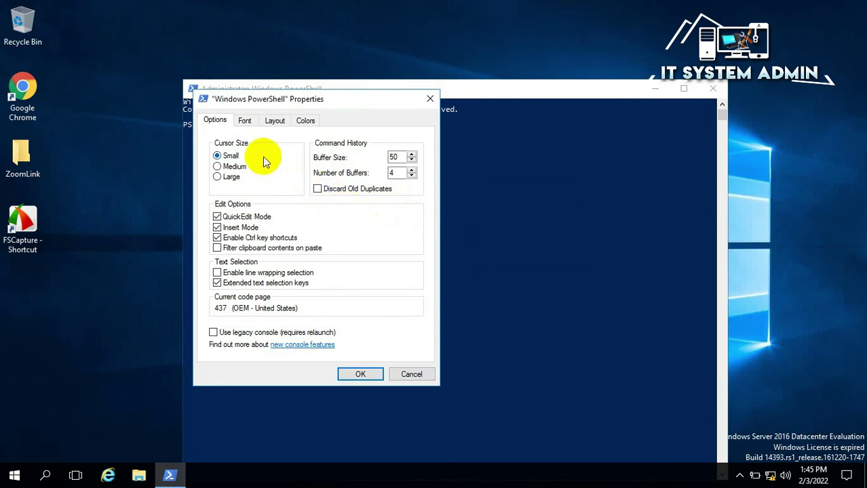
left_click(246, 121)
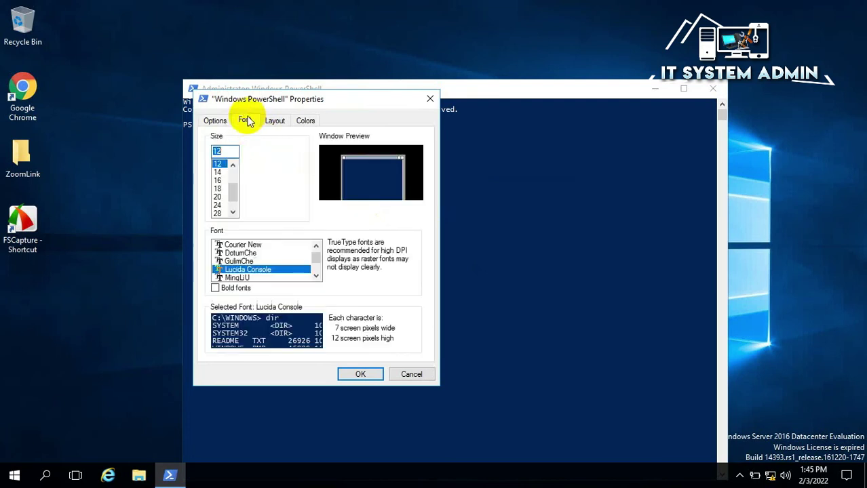
left_click(217, 197)
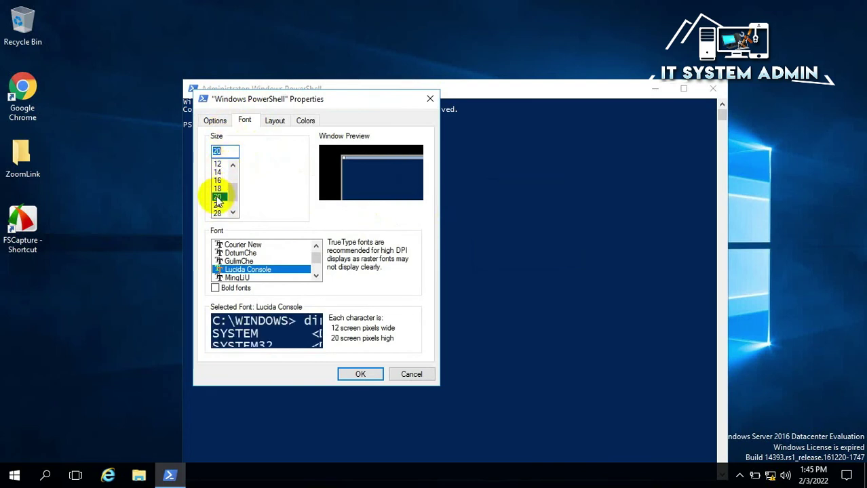
left_click(366, 373)
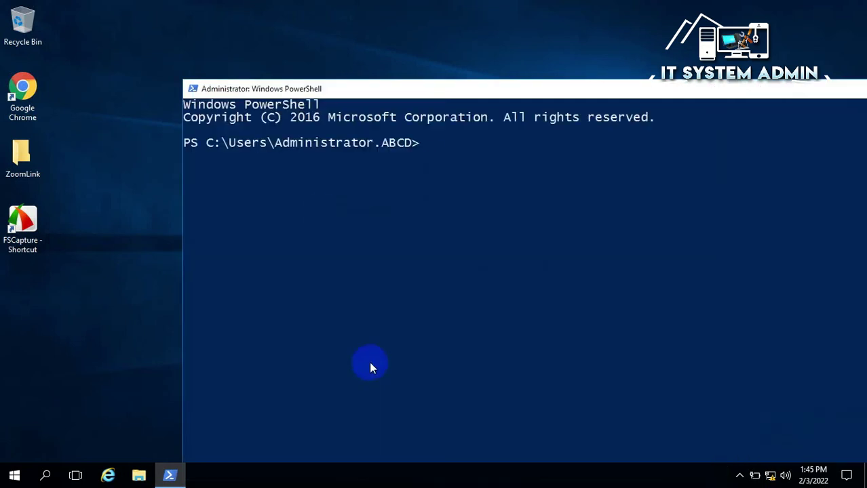
left_click_drag(480, 86, 430, 74)
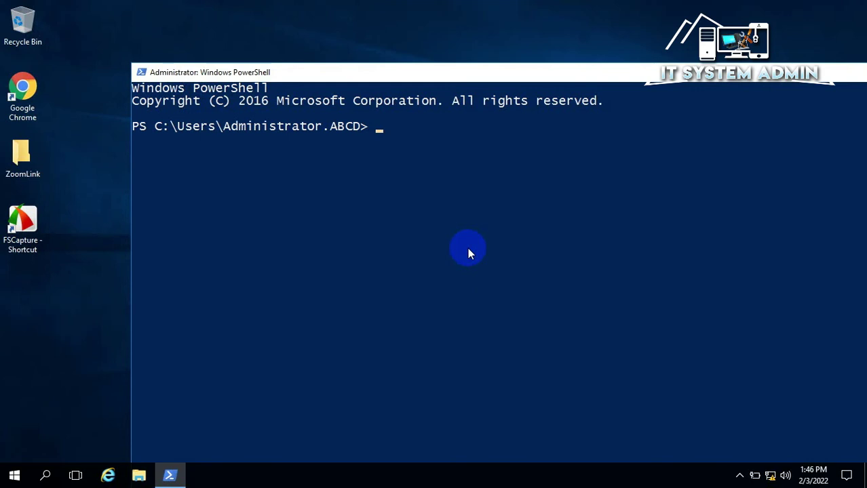
Step: Start the wireless service by running net start WlanSvc in PowerShell, and close the console window
type("net start")
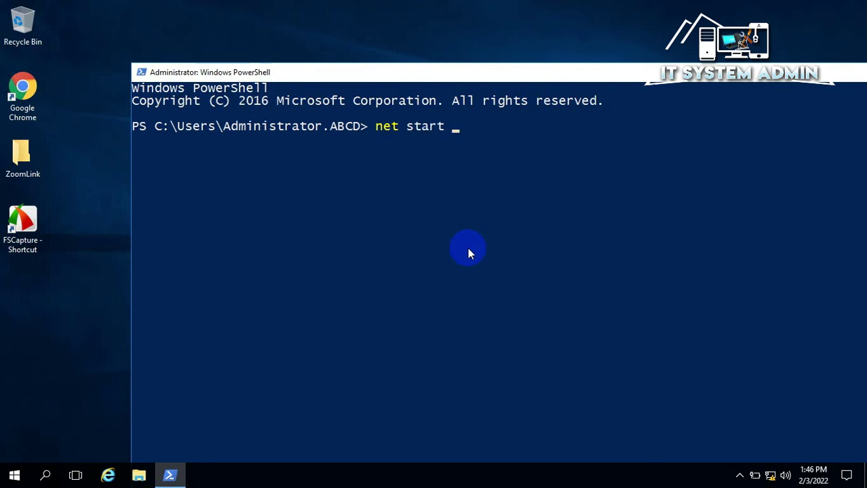
type(" WlanSvc")
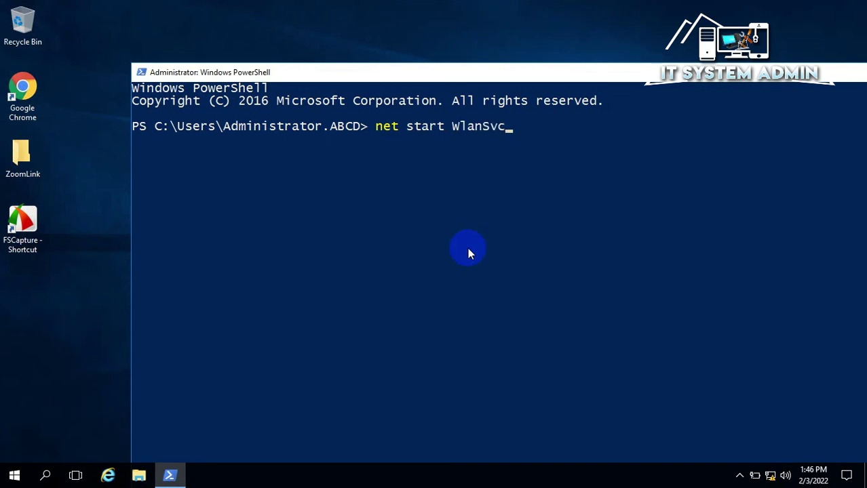
key("Return")
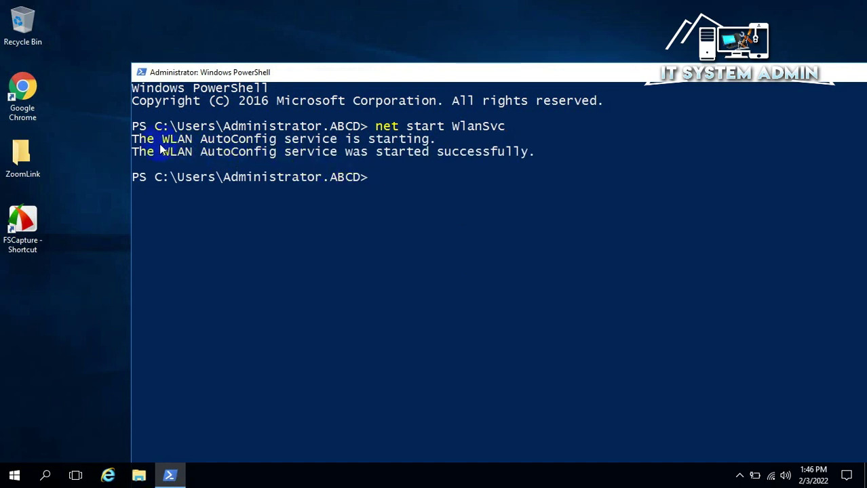
left_click_drag(196, 139, 210, 146)
left_click_drag(552, 78, 648, 68)
left_click(734, 67)
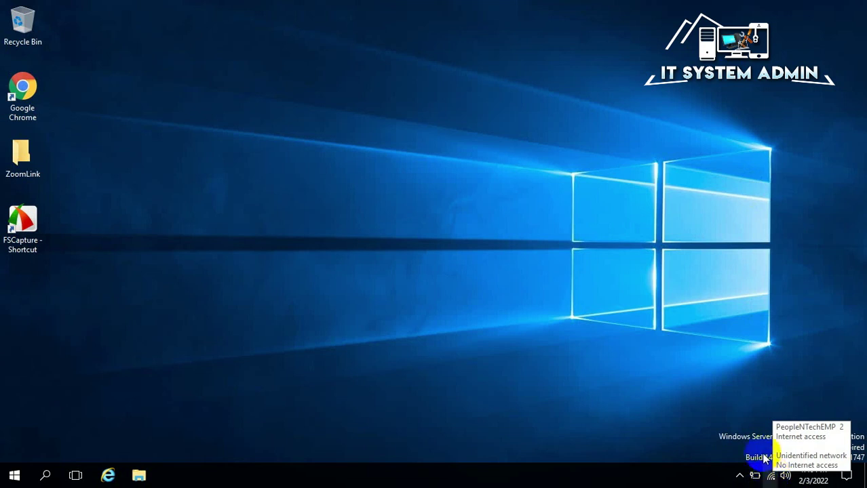
Step: Review the list of available Wi-Fi networks and the connection status, and close the network list
left_click(772, 477)
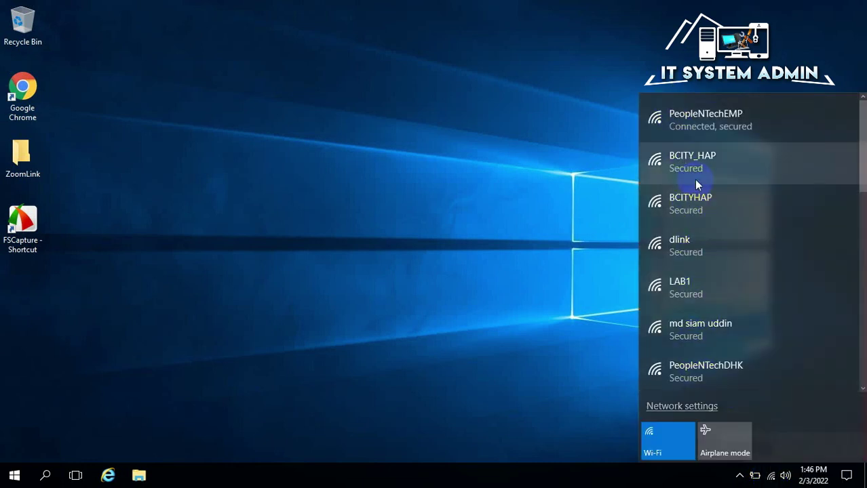
scroll(694, 180, "down", 10)
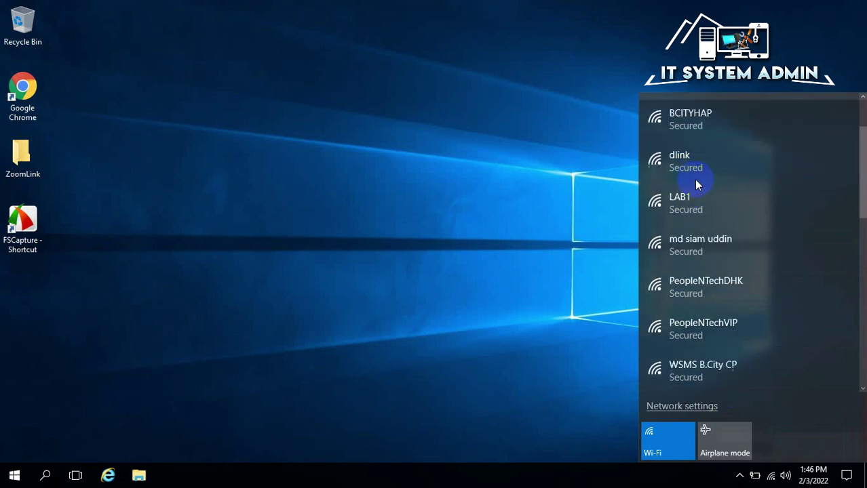
scroll(695, 184, "down", 1)
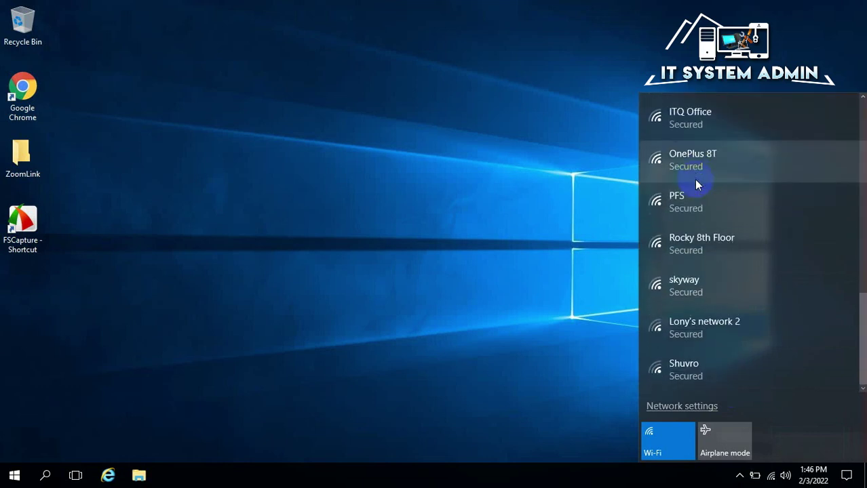
scroll(736, 212, "up", 10)
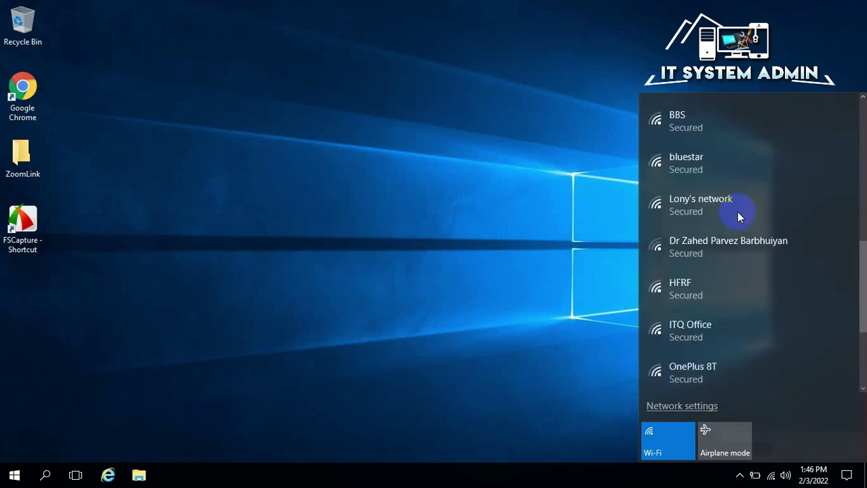
left_click(508, 167)
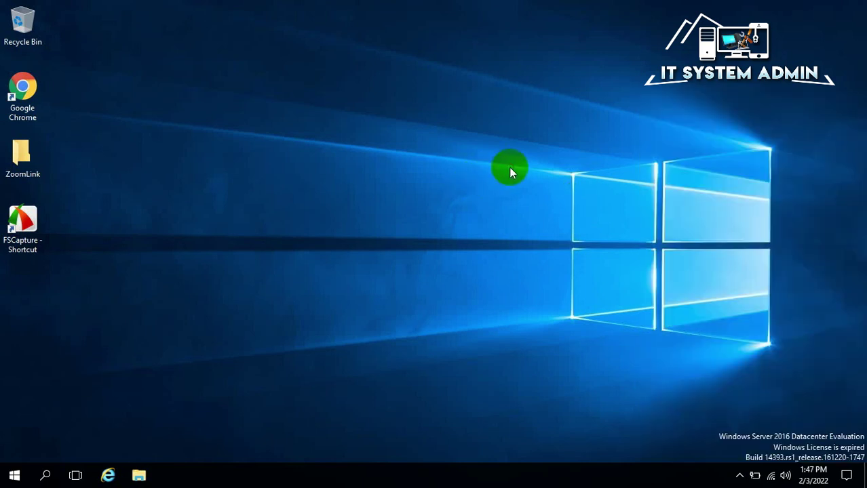